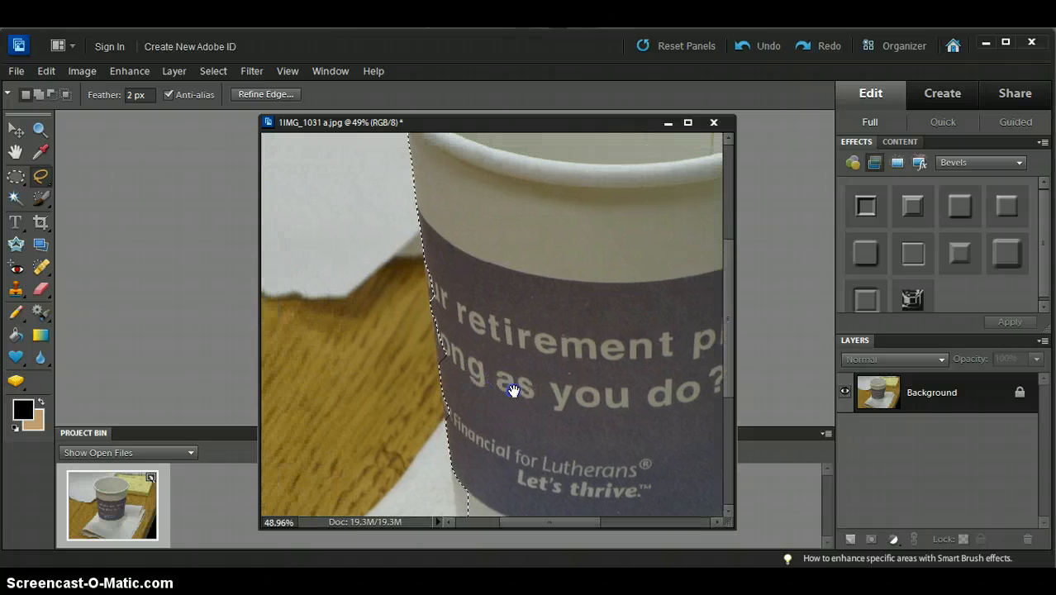
# - Examine the selection outline around the cup's left side, base and lower-left edge for places where it strays from the cup
pyautogui.moveTo(468, 313)
pyautogui.mouseDown()
pyautogui.moveTo(429, 267)
pyautogui.moveTo(439, 372)
pyautogui.mouseUp()
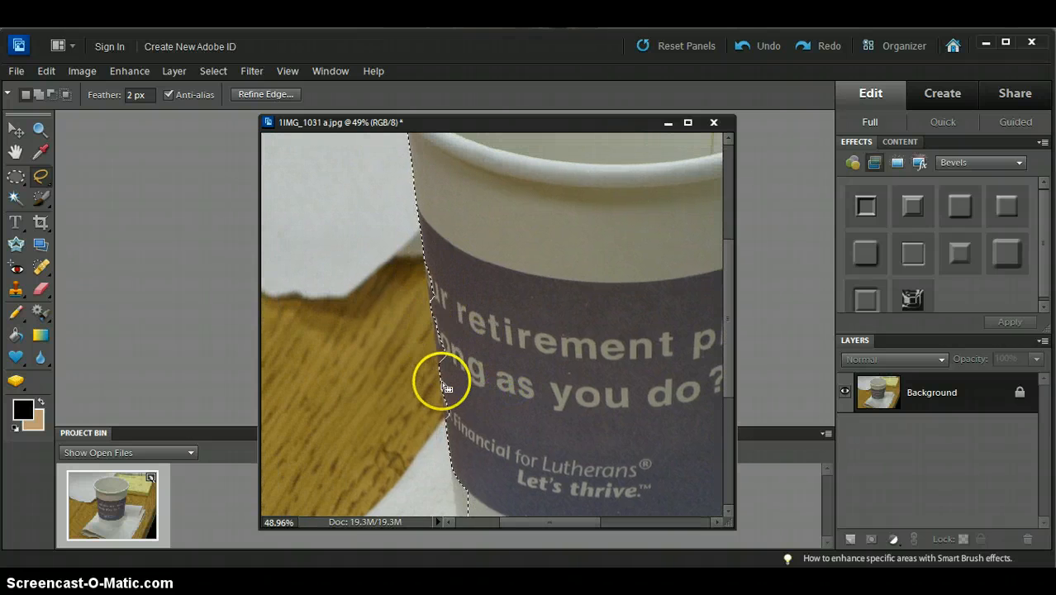
pyautogui.moveTo(595, 442); pyautogui.dragTo(427, 271)
pyautogui.moveTo(511, 452); pyautogui.dragTo(505, 465)
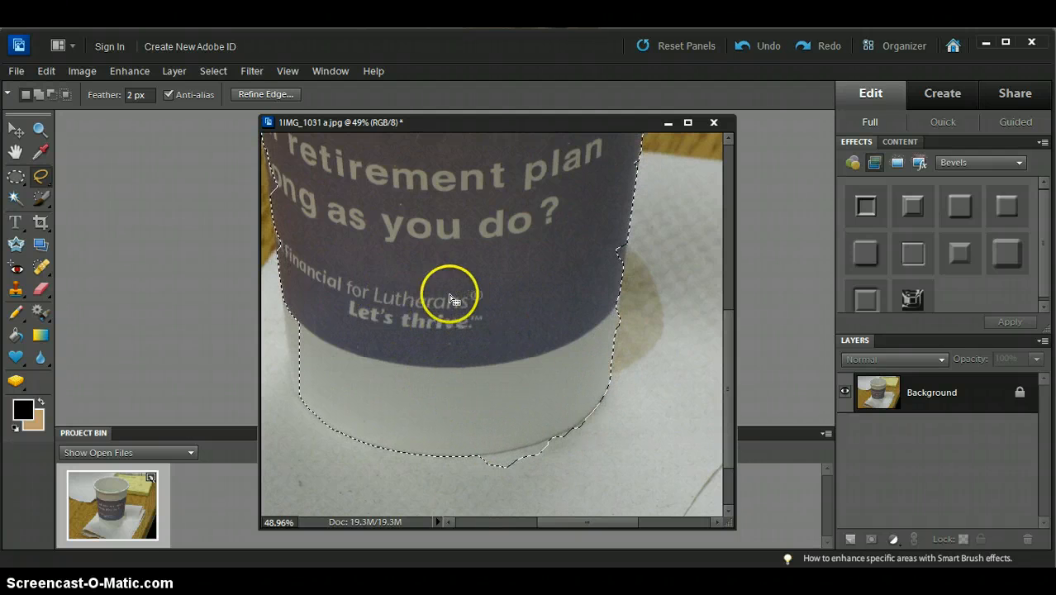
pyautogui.moveTo(389, 271); pyautogui.dragTo(505, 346)
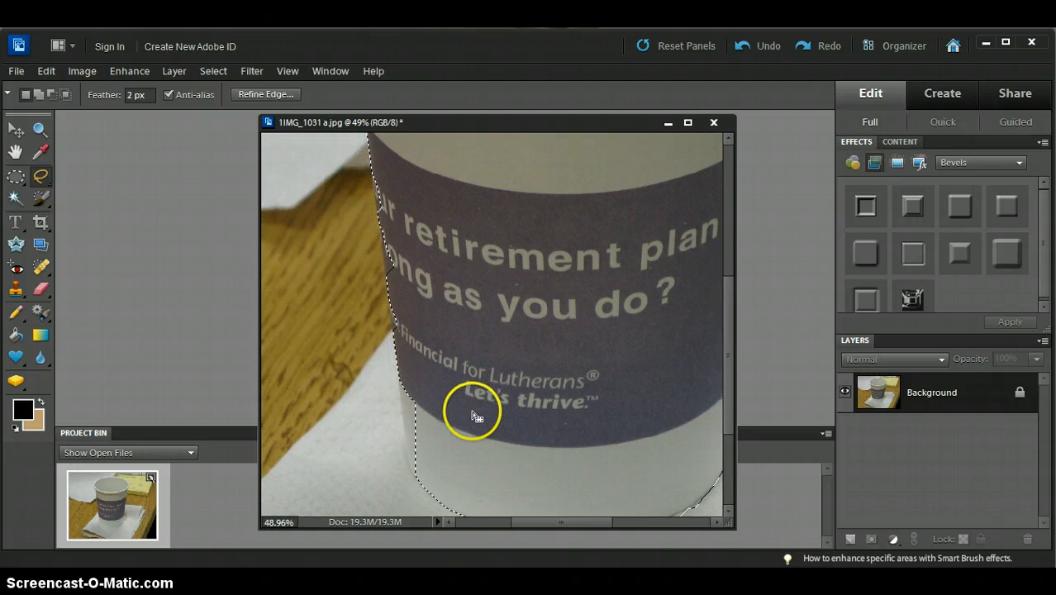
pyautogui.scroll(2, 471, 408)
pyautogui.scroll(1, 467, 405)
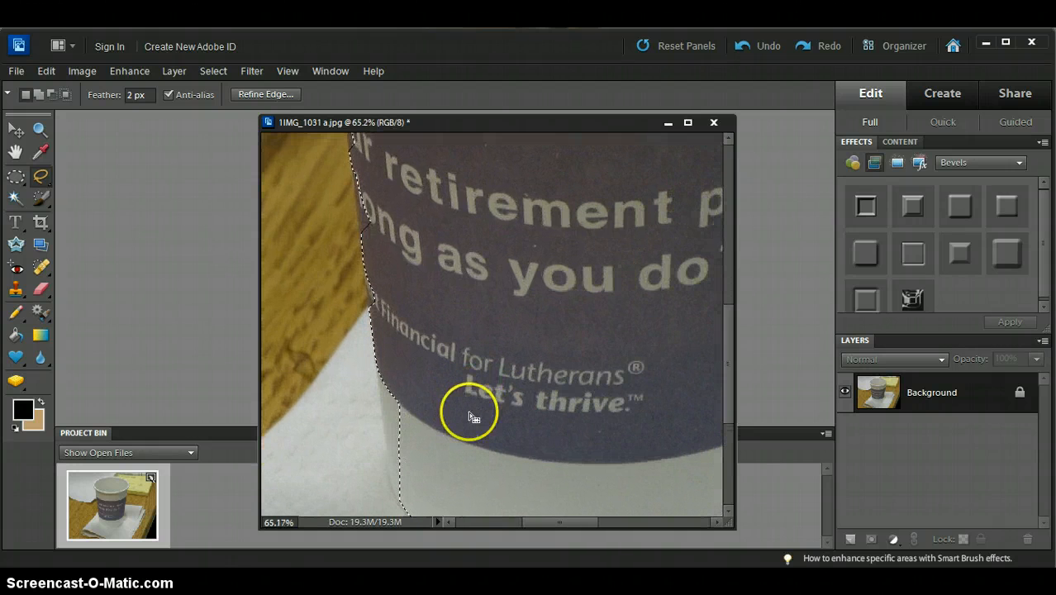
pyautogui.moveTo(468, 411)
pyautogui.mouseDown()
pyautogui.moveTo(502, 323)
pyautogui.moveTo(474, 317)
pyautogui.moveTo(524, 323)
pyautogui.mouseUp()
pyautogui.scroll(1, 505, 335)
pyautogui.scroll(5, 509, 340)
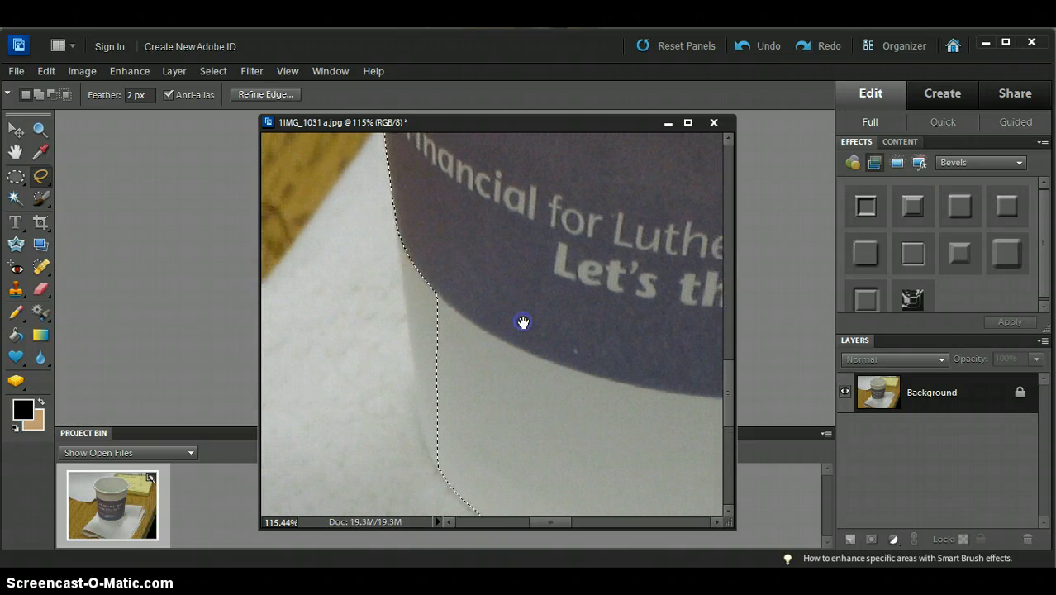
pyautogui.click(50, 186)
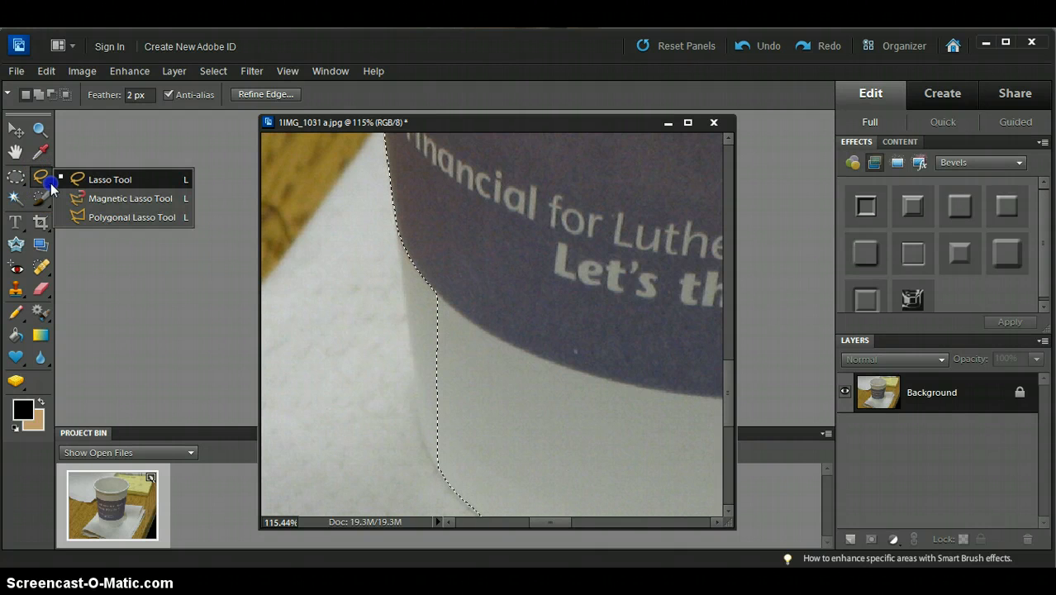
pyautogui.click(135, 200)
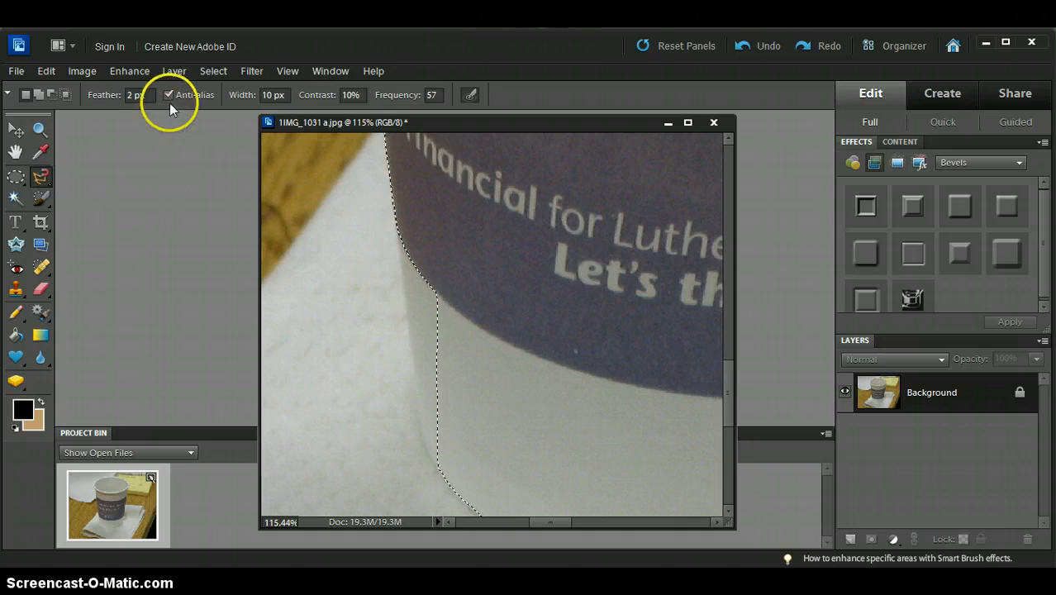
pyautogui.click(50, 184)
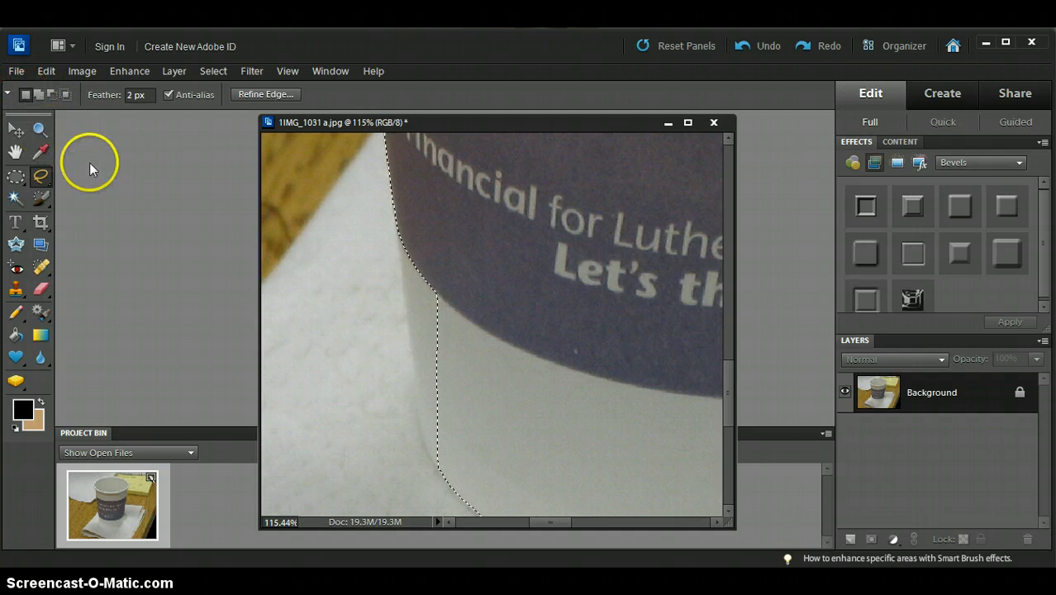
# - Add the missed white strip along the cup's lower-left edge to the selection with the Lasso tool
pyautogui.click(38, 96)
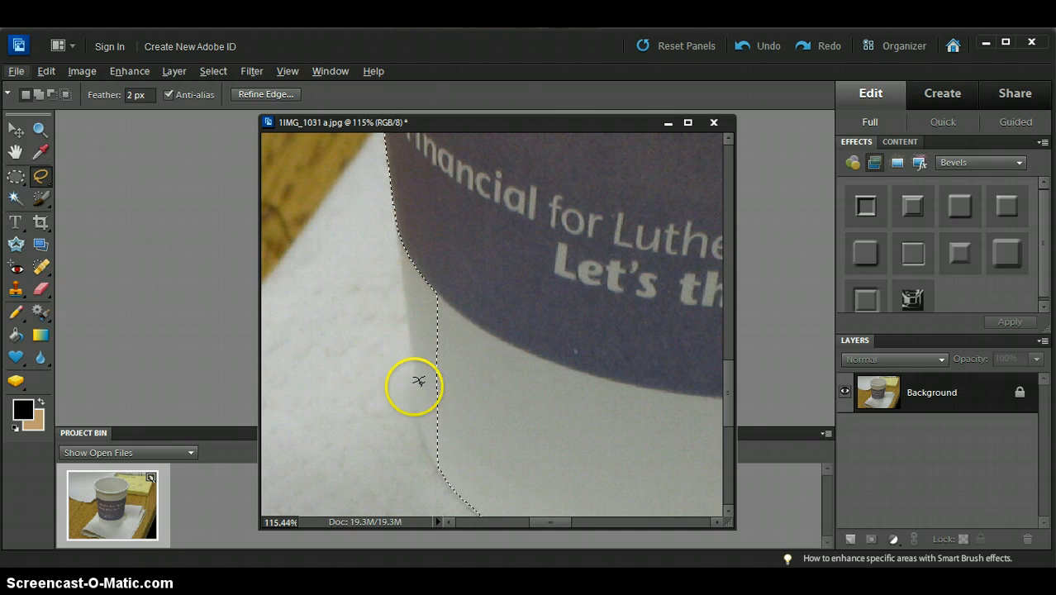
pyautogui.click(430, 223)
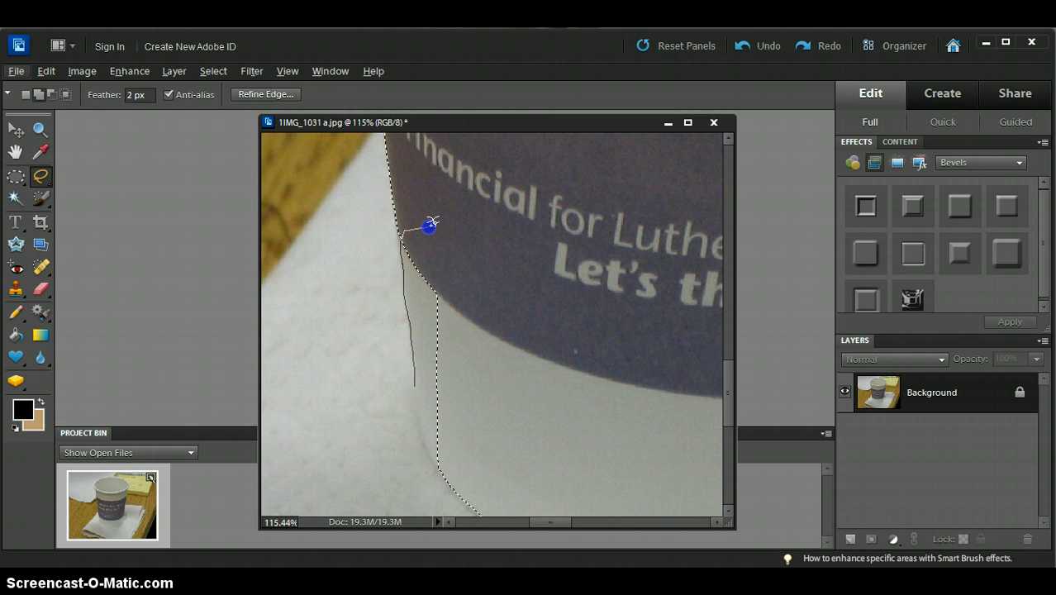
pyautogui.moveTo(421, 418); pyautogui.dragTo(425, 435)
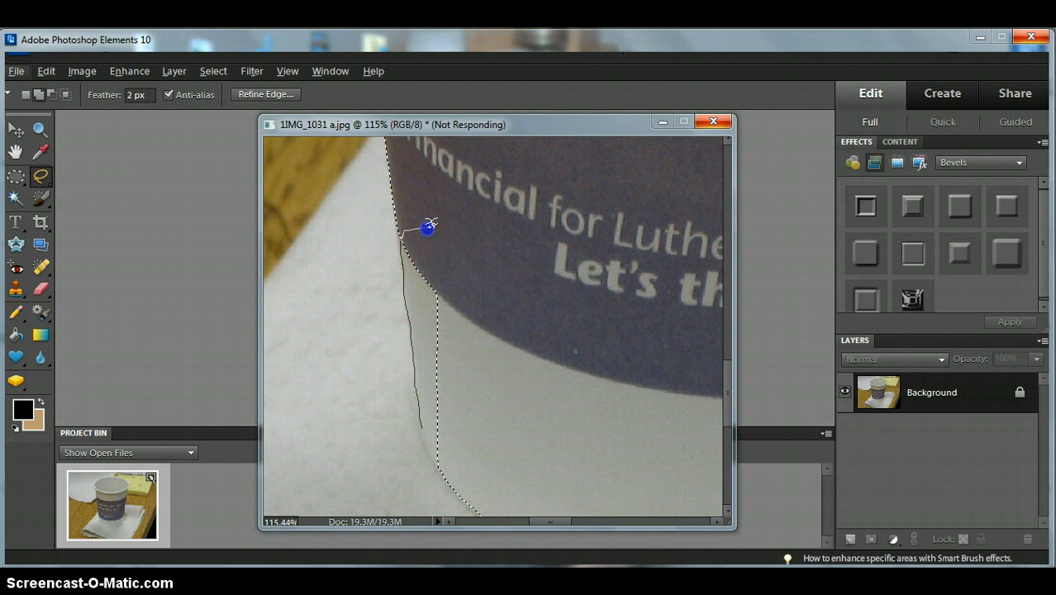
pyautogui.moveTo(427, 228); pyautogui.dragTo(432, 219)
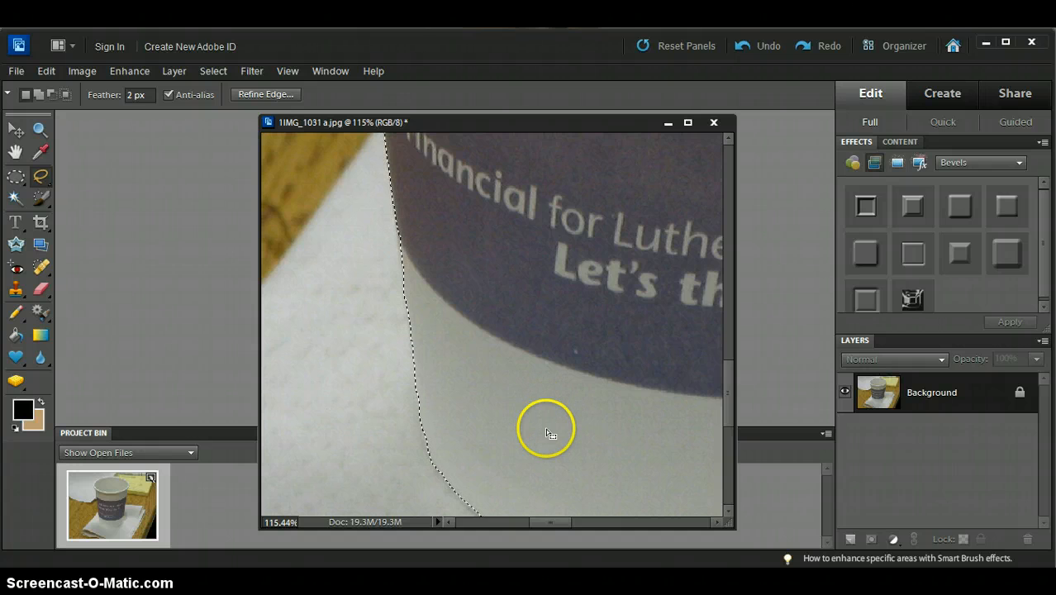
# - Subtract the excess napkin area below the cup's bottom edge from the selection with a freehand lasso loop
pyautogui.moveTo(594, 432); pyautogui.dragTo(447, 296)
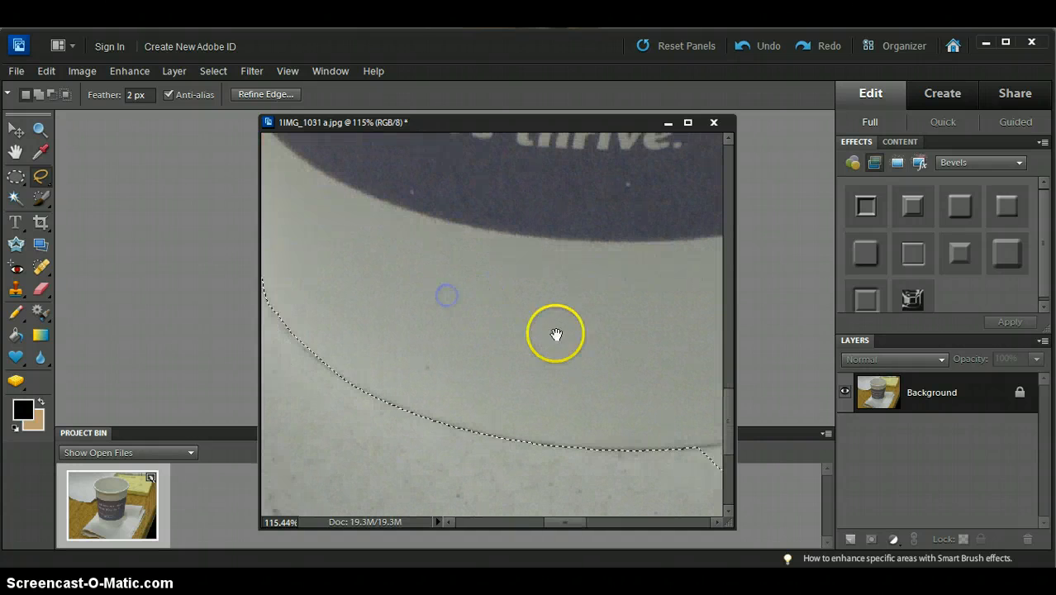
pyautogui.moveTo(554, 333); pyautogui.dragTo(406, 288)
pyautogui.moveTo(541, 298); pyautogui.dragTo(432, 276)
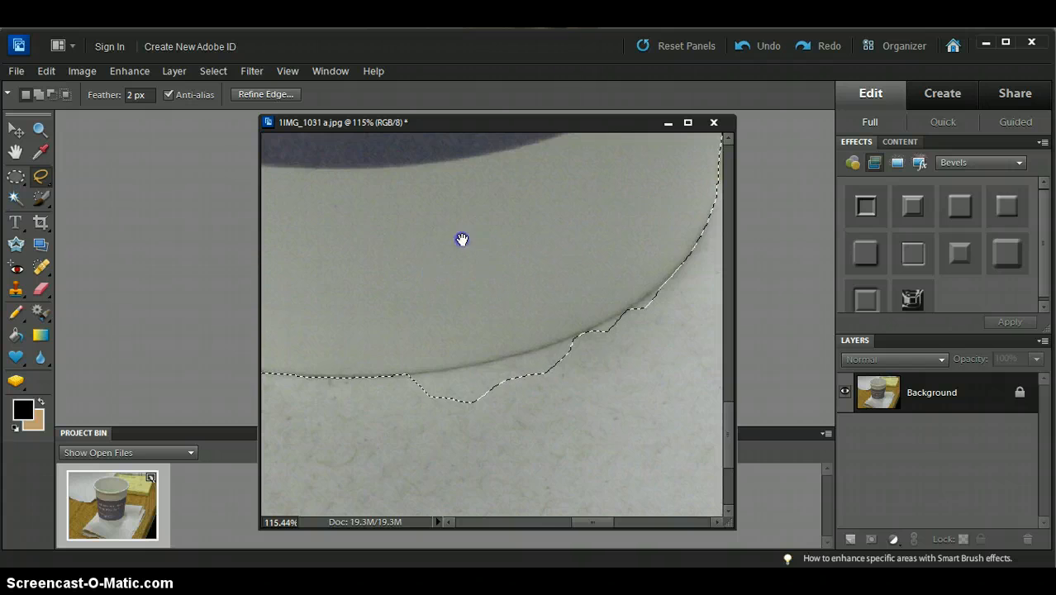
pyautogui.moveTo(462, 240); pyautogui.dragTo(428, 229)
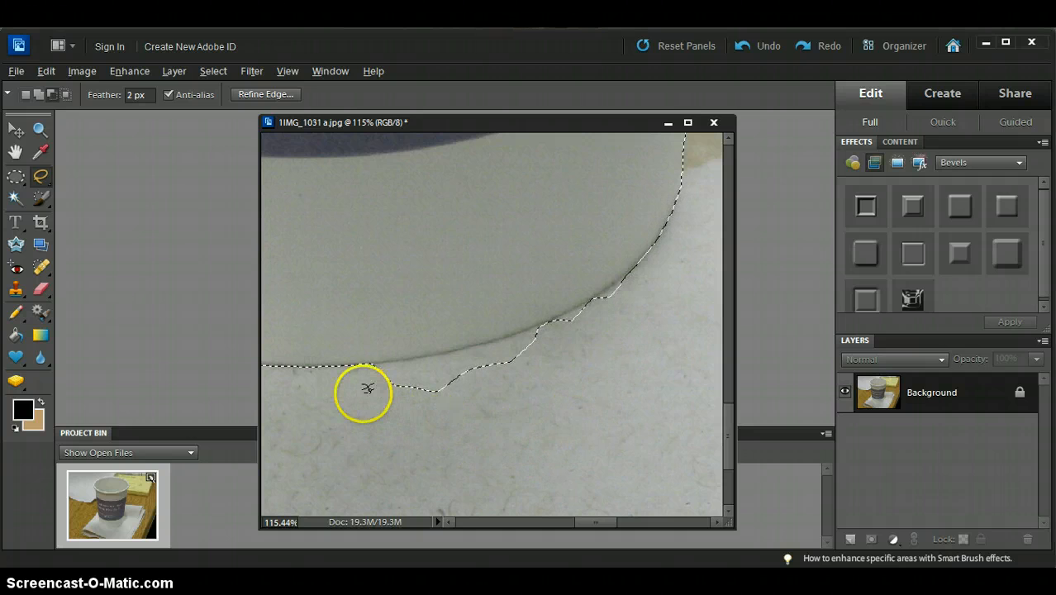
pyautogui.moveTo(433, 450); pyautogui.dragTo(360, 395)
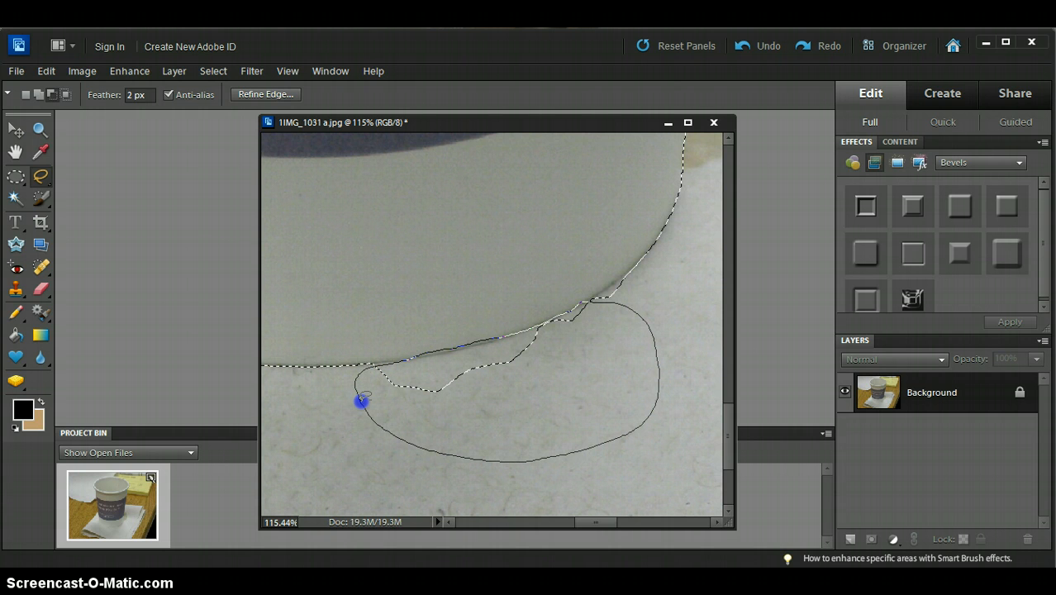
pyautogui.moveTo(367, 399); pyautogui.dragTo(365, 396)
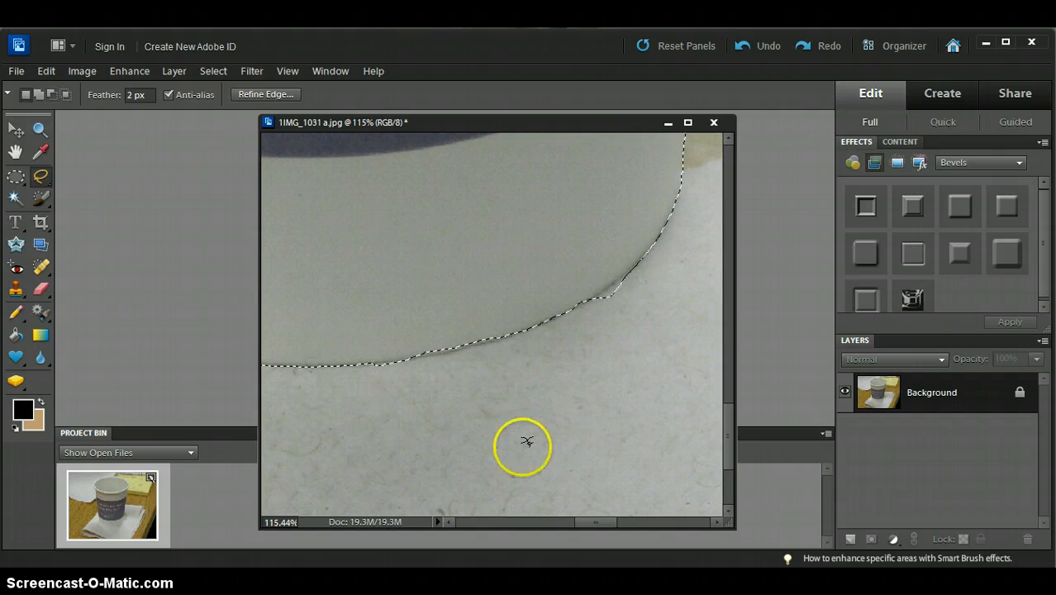
# - Subtract the small bump outside the curved lower-right edge of the cup's base from the selection
pyautogui.scroll(3, 637, 405)
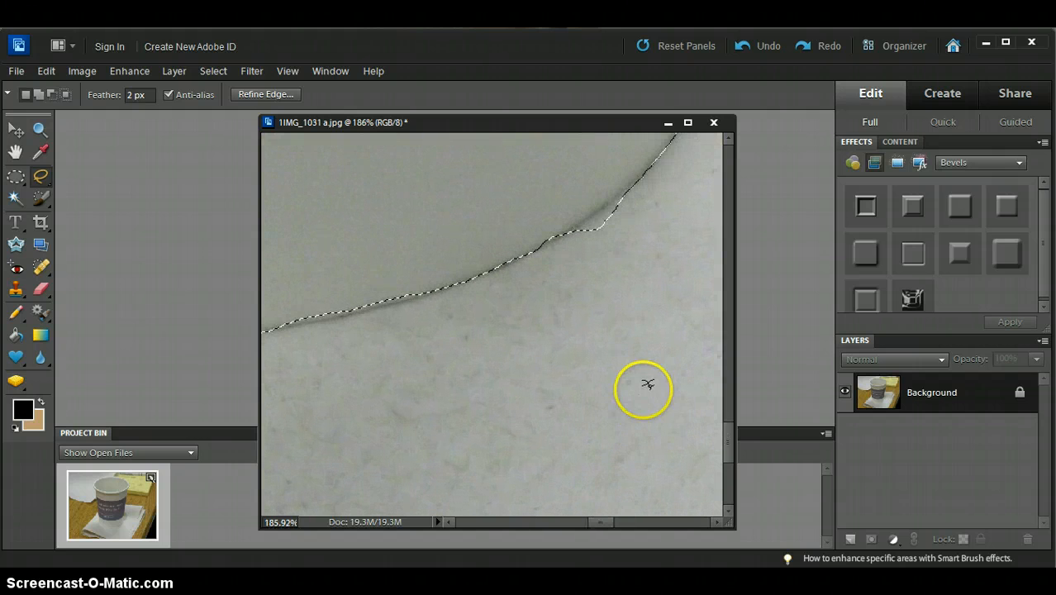
pyautogui.press('space')
pyautogui.moveTo(624, 346); pyautogui.dragTo(542, 487)
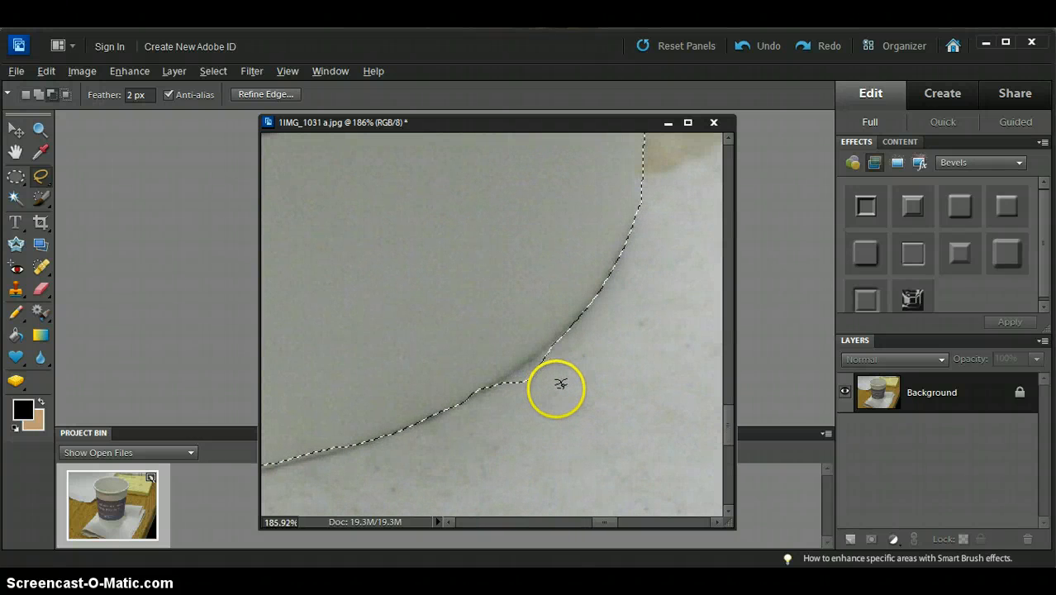
pyautogui.moveTo(558, 385); pyautogui.dragTo(561, 383)
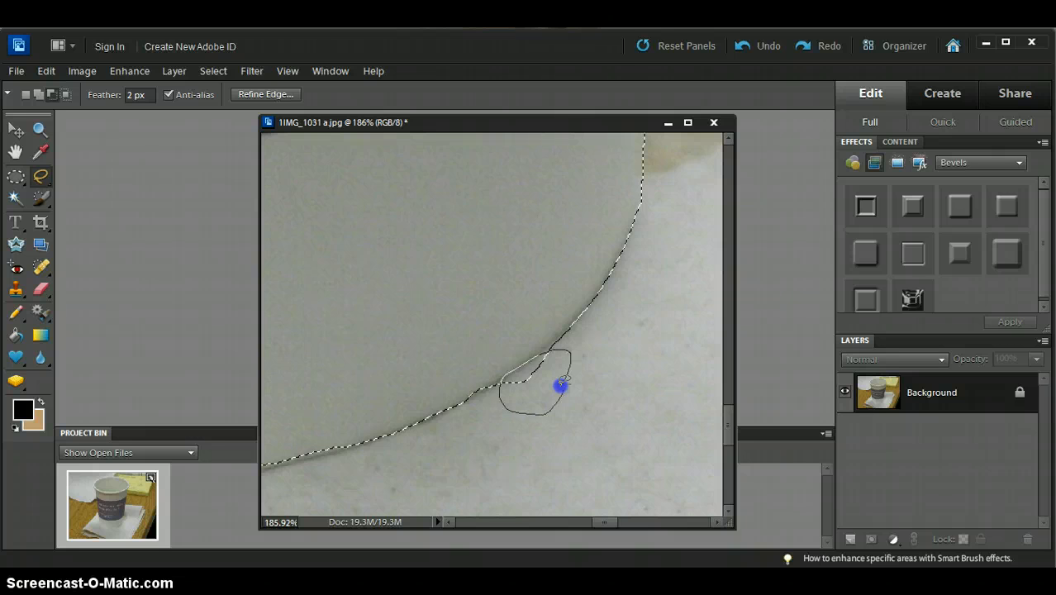
pyautogui.moveTo(561, 385); pyautogui.dragTo(569, 371)
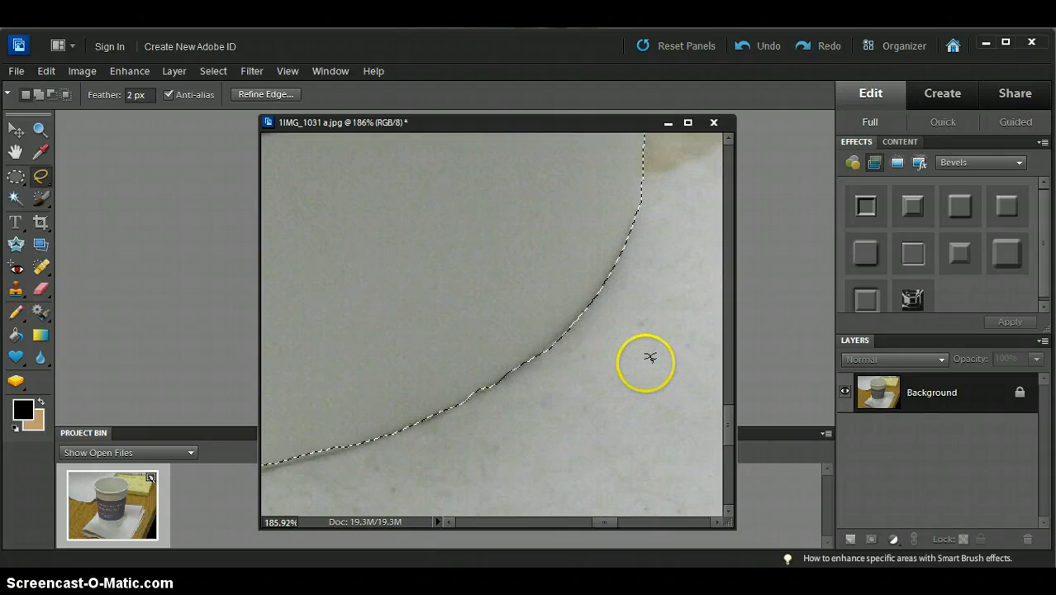
# - Subtract the bulge over the stain beside the cup's right edge, just below the purple band, from the selection
pyautogui.moveTo(654, 315); pyautogui.dragTo(597, 446)
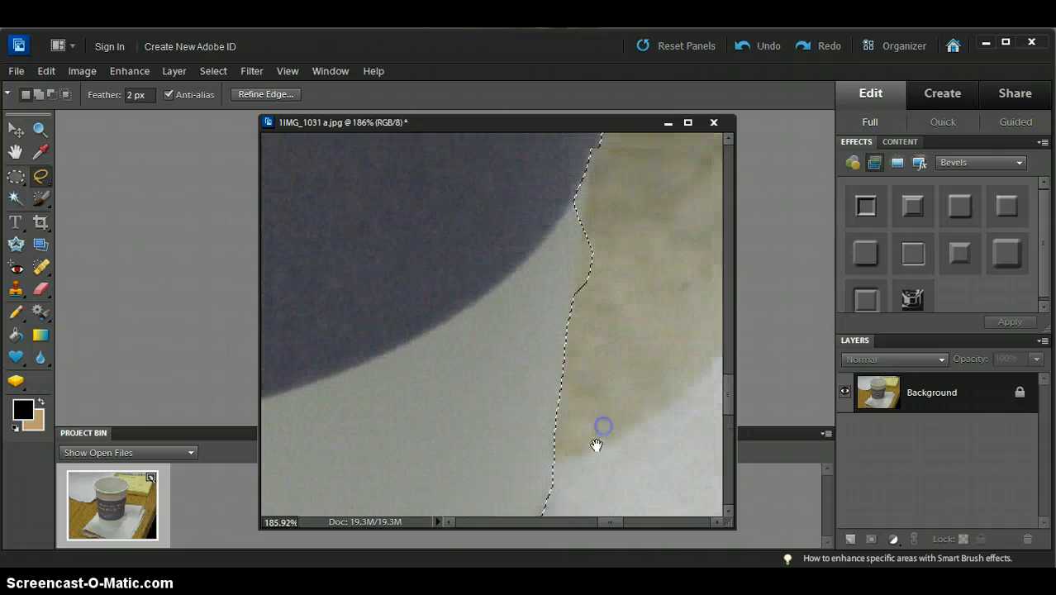
pyautogui.moveTo(653, 287); pyautogui.dragTo(609, 362)
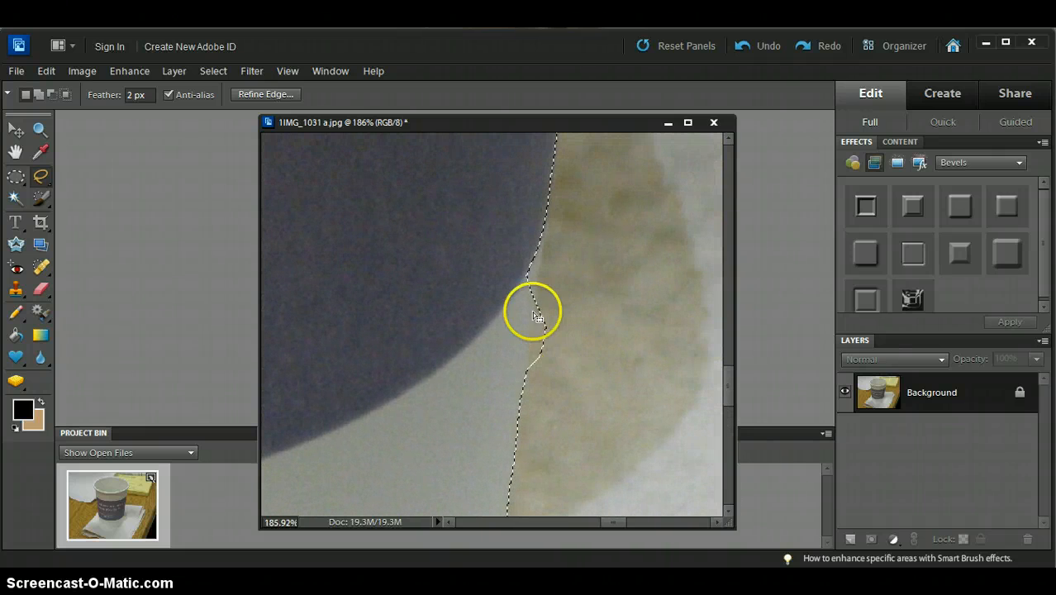
pyautogui.moveTo(536, 316); pyautogui.dragTo(538, 354)
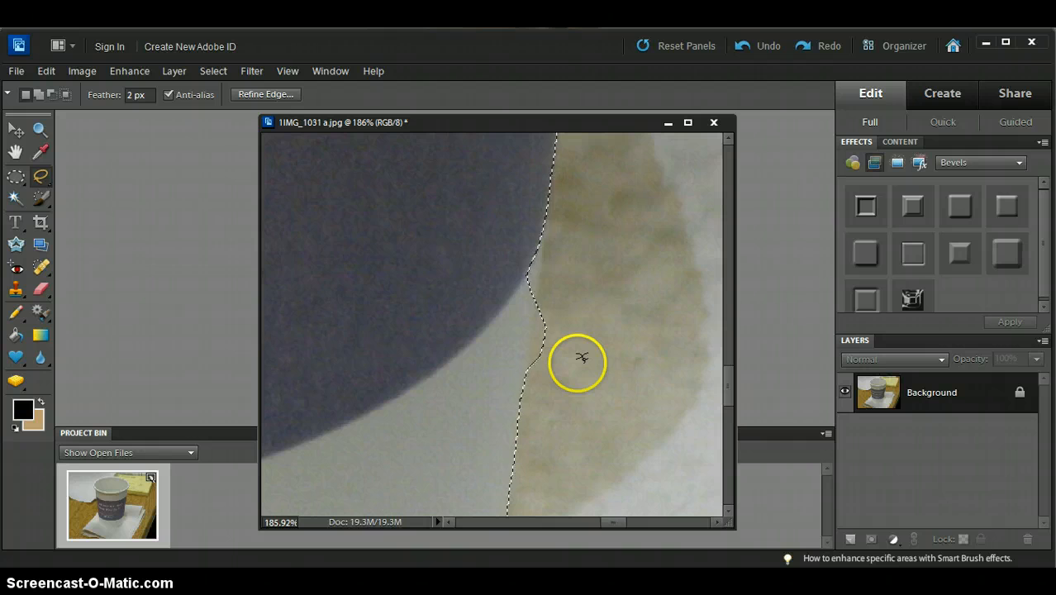
pyautogui.moveTo(584, 323); pyautogui.dragTo(569, 378)
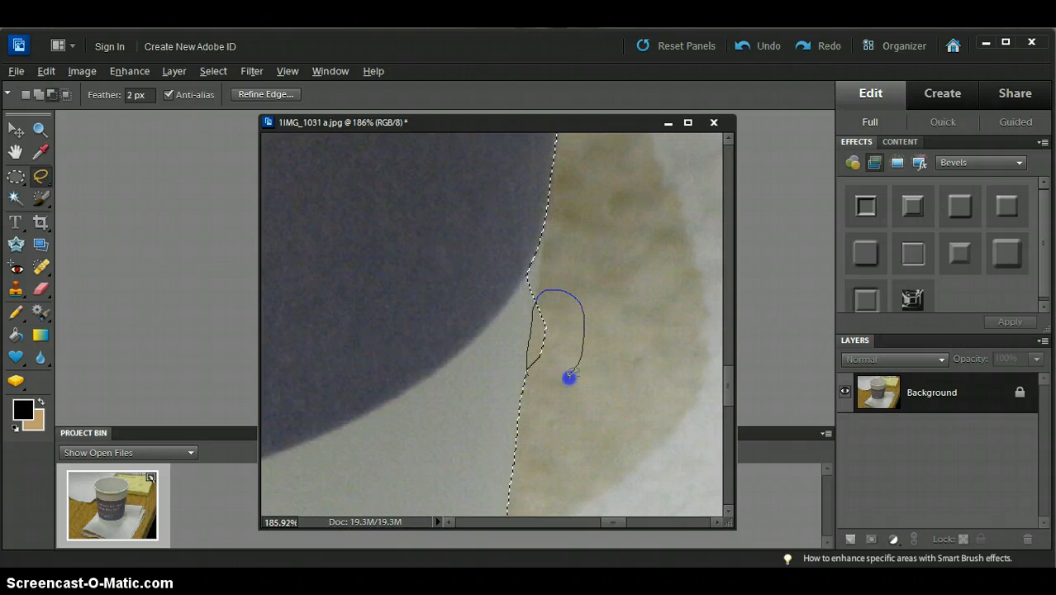
pyautogui.moveTo(569, 377); pyautogui.dragTo(567, 373)
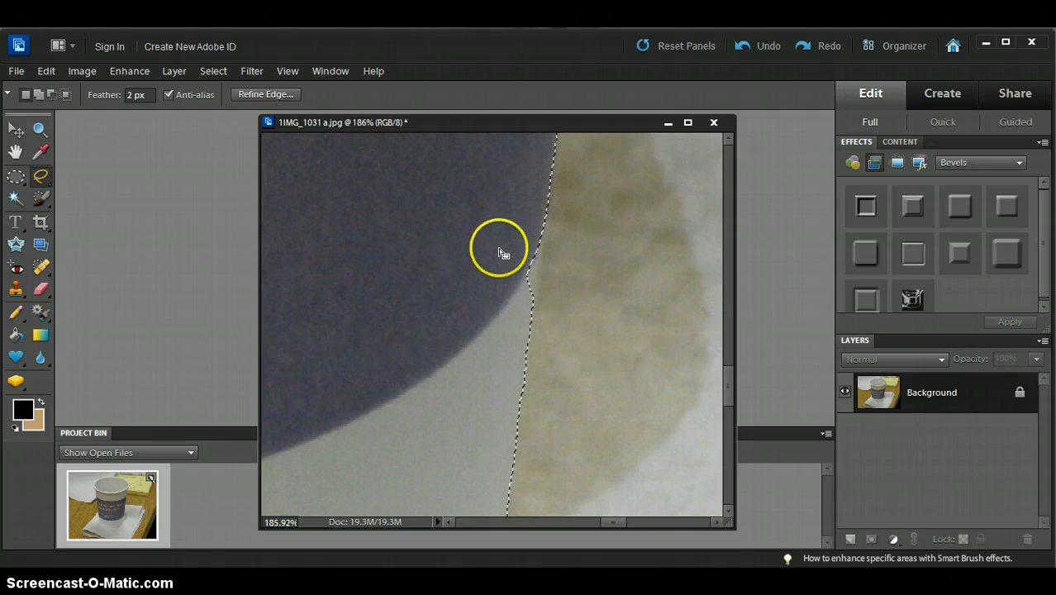
# - Add the notch at the purple band's lower-right corner to the selection and trim the thin excess beside it
pyautogui.moveTo(519, 211); pyautogui.dragTo(514, 203)
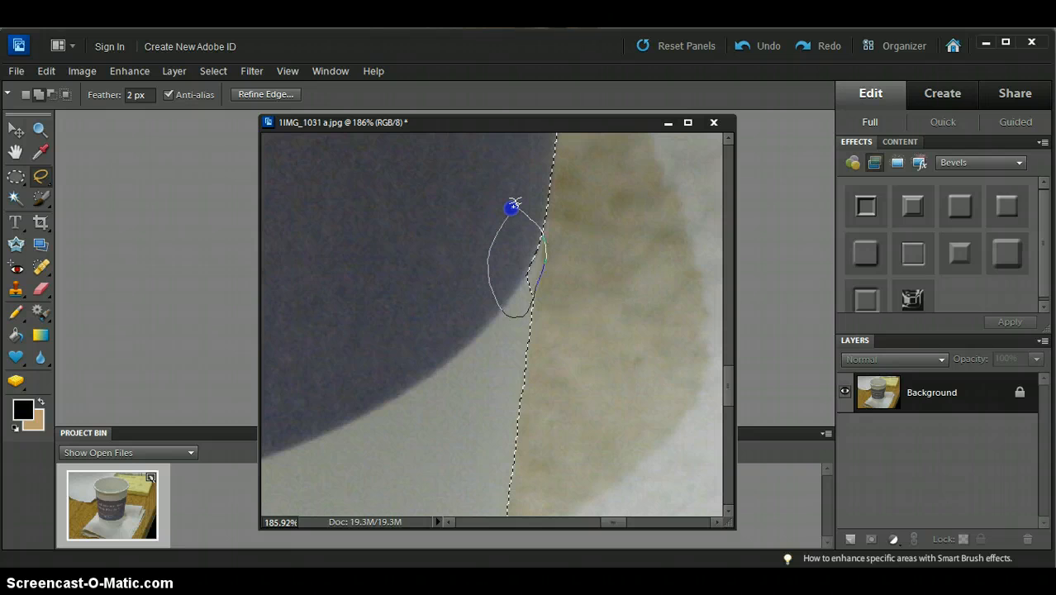
pyautogui.moveTo(514, 204); pyautogui.dragTo(518, 207)
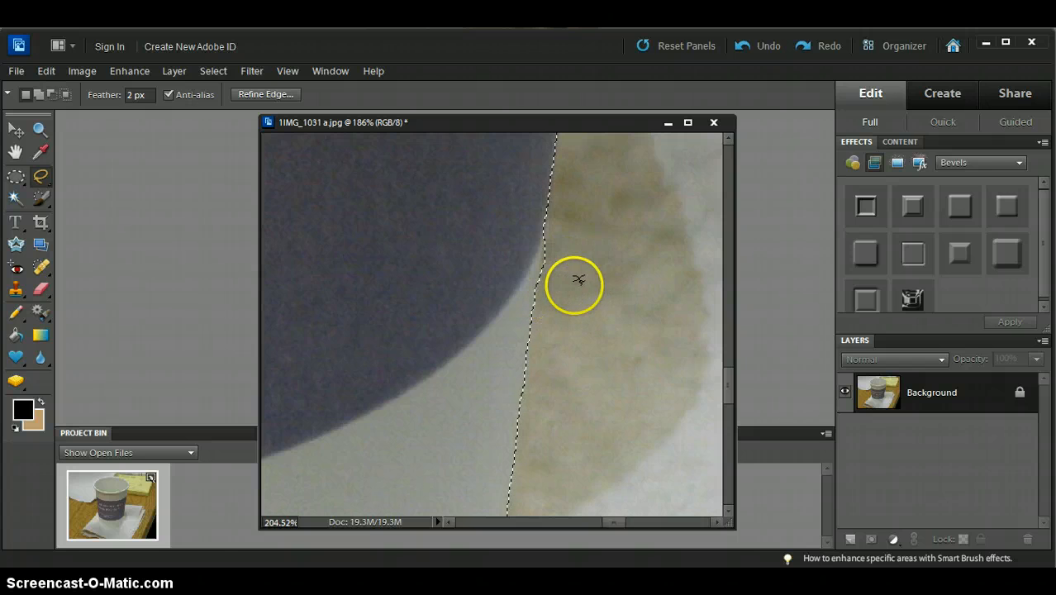
pyautogui.scroll(2, 578, 274)
pyautogui.scroll(1, 579, 275)
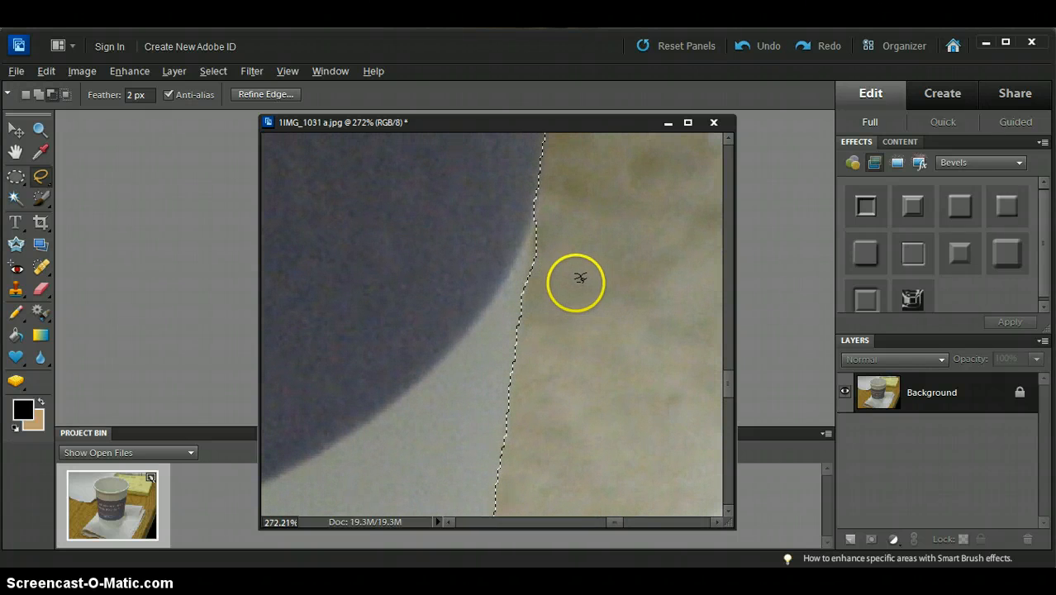
pyautogui.moveTo(582, 242); pyautogui.dragTo(576, 281)
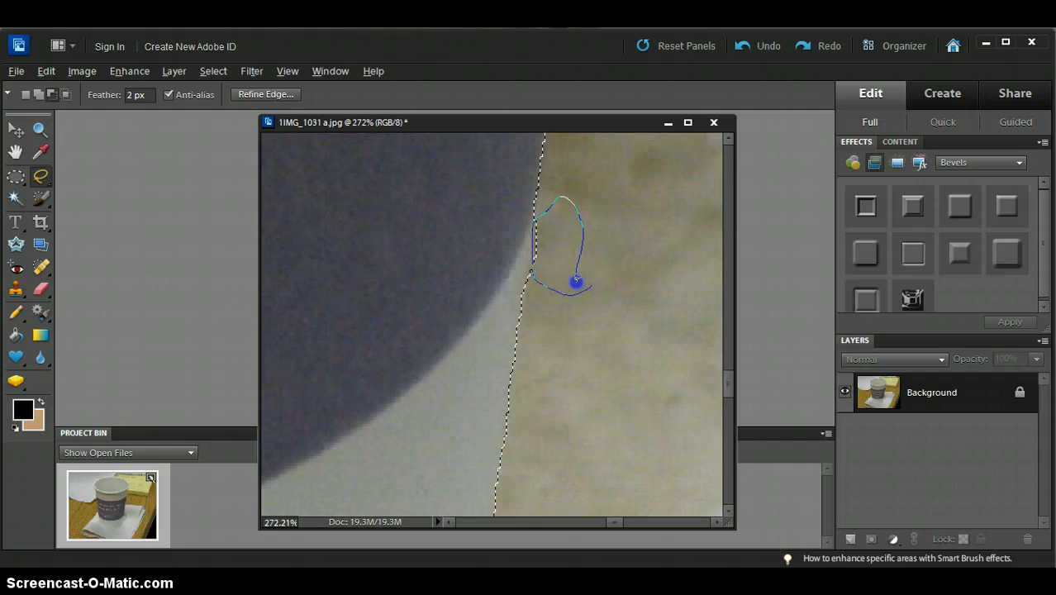
pyautogui.moveTo(576, 281); pyautogui.dragTo(581, 263)
# - Review the selection outline along the cup's right side, base and left side for remaining irregularities
pyautogui.scroll(-3, 582, 314)
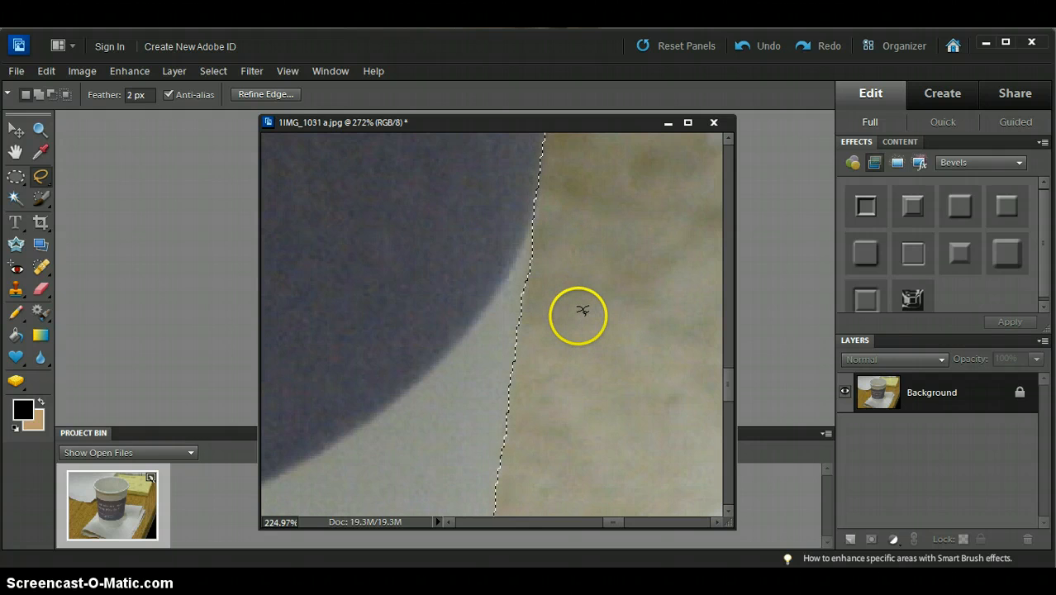
pyautogui.scroll(-3, 582, 308)
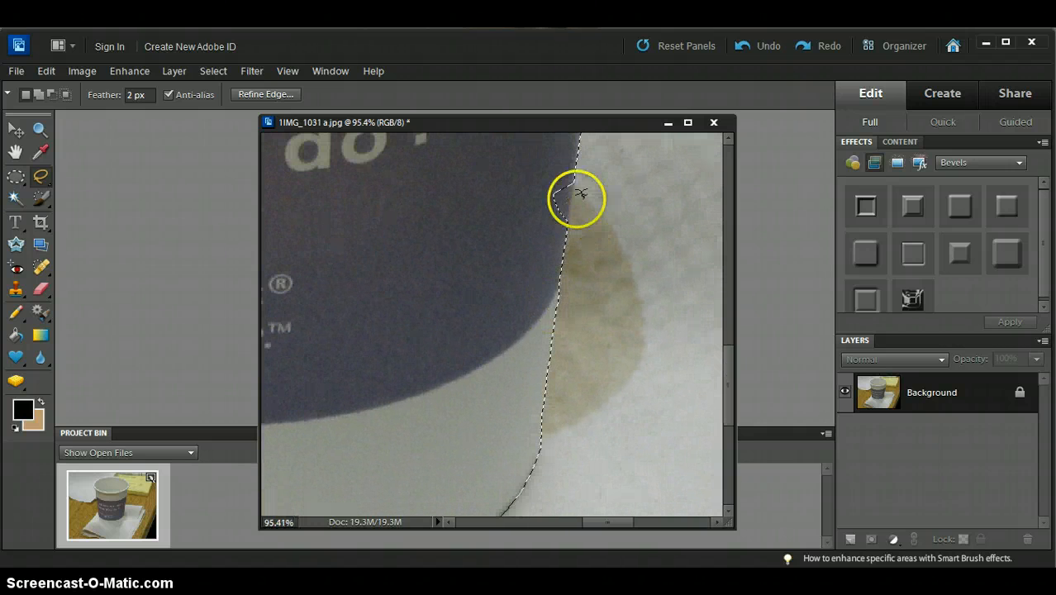
pyautogui.moveTo(575, 206); pyautogui.dragTo(570, 211)
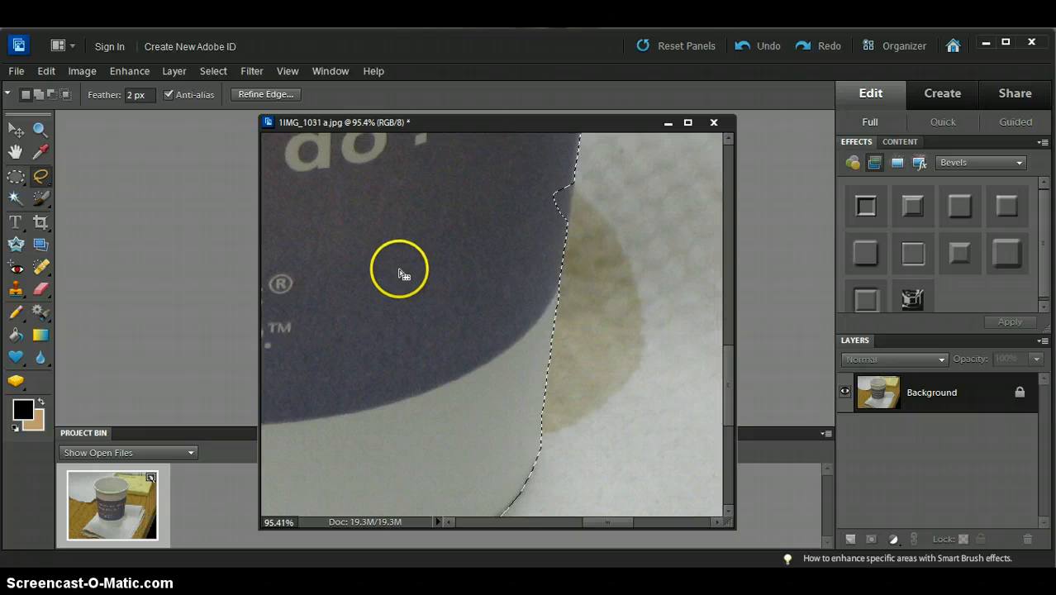
pyautogui.scroll(-2, 394, 278)
pyautogui.scroll(-1, 397, 279)
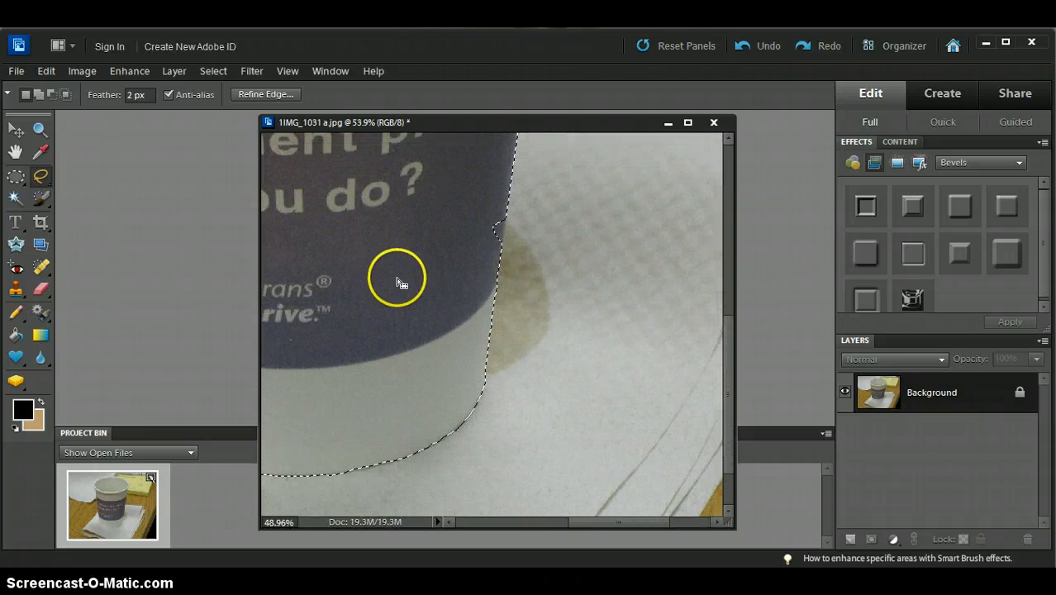
pyautogui.scroll(-1, 414, 278)
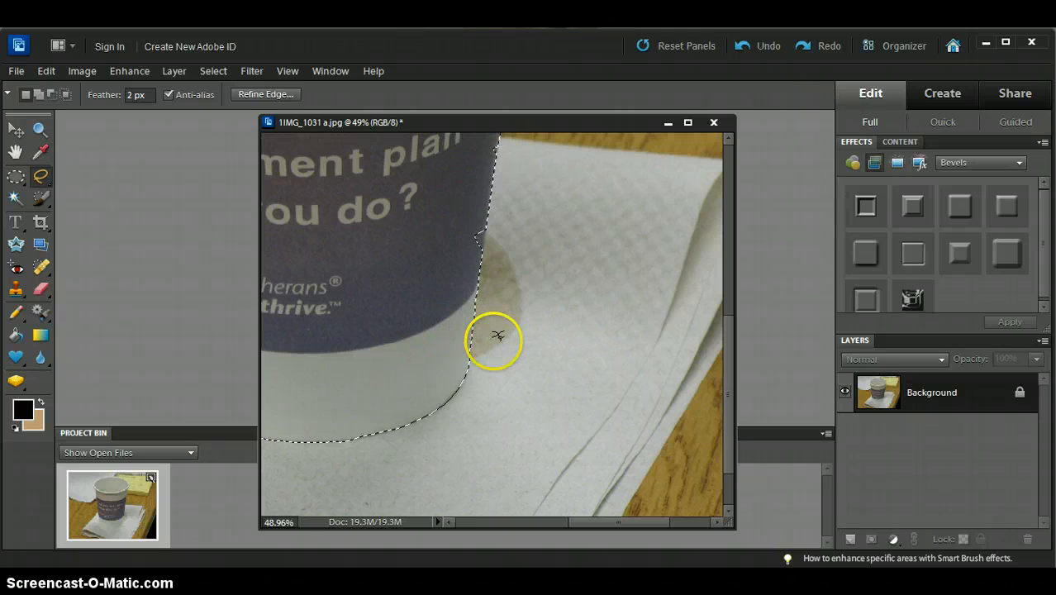
pyautogui.press('space')
pyautogui.moveTo(348, 317); pyautogui.dragTo(500, 361)
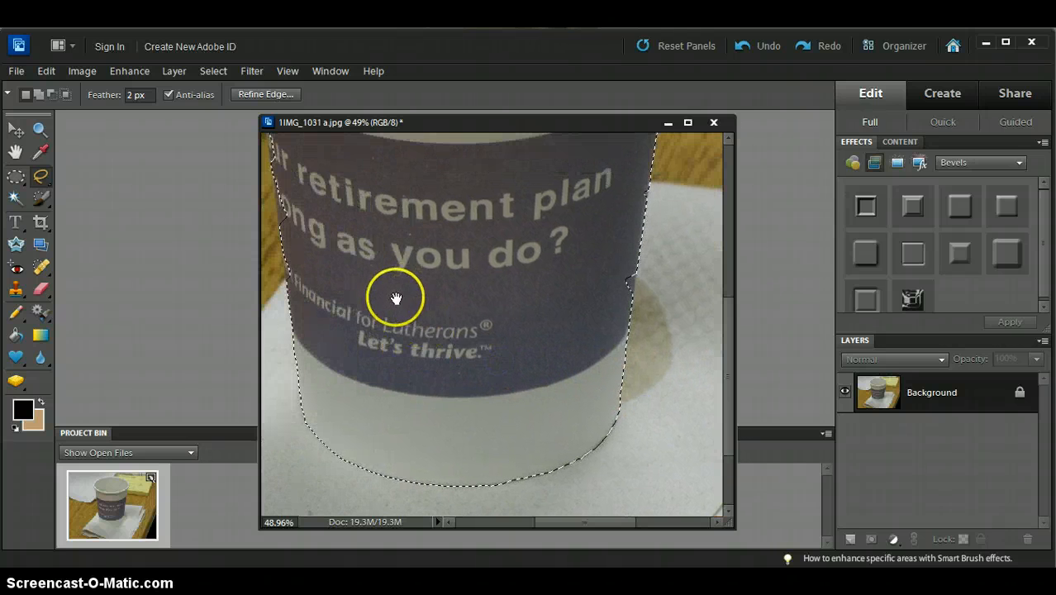
pyautogui.moveTo(396, 297); pyautogui.dragTo(448, 356)
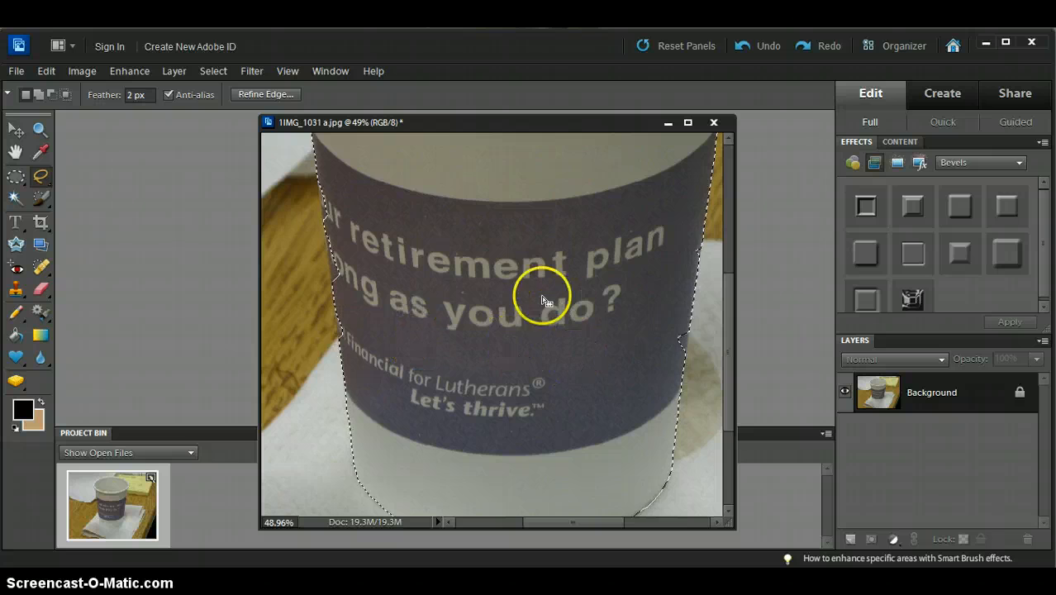
pyautogui.scroll(-3, 537, 285)
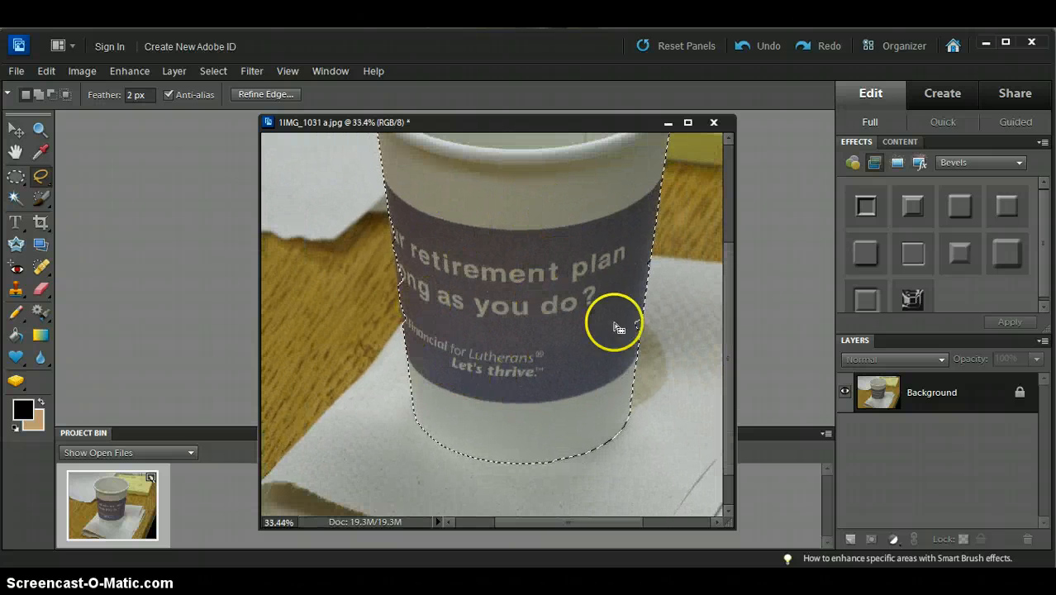